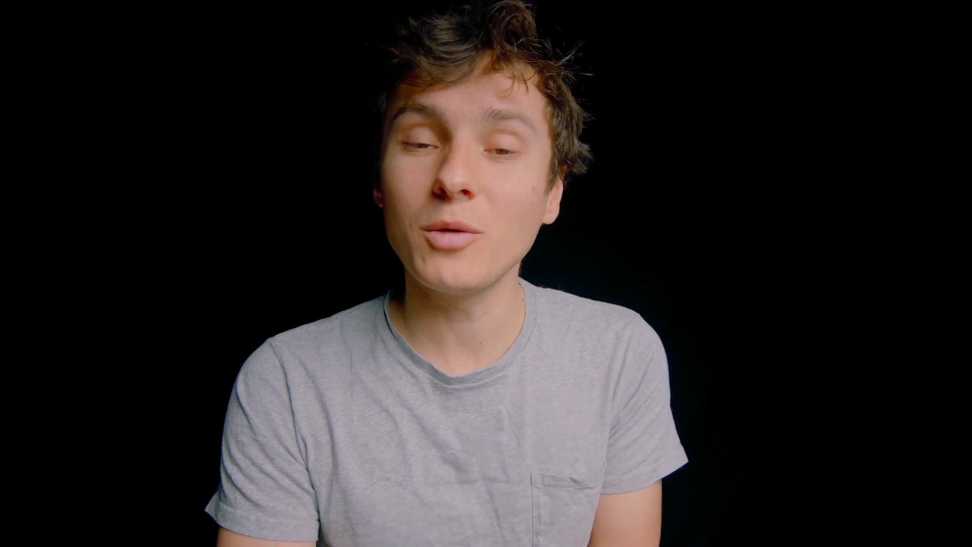
Step: Set the label colour of the four clips starting at 00:02:06:04 to Céruléen
left_click_drag(326, 391, 597, 498)
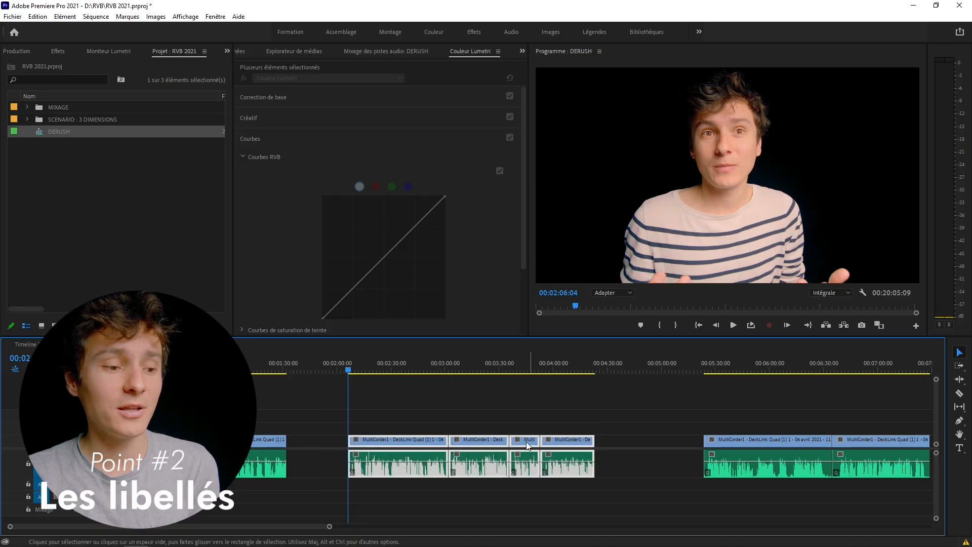
right_click(525, 444)
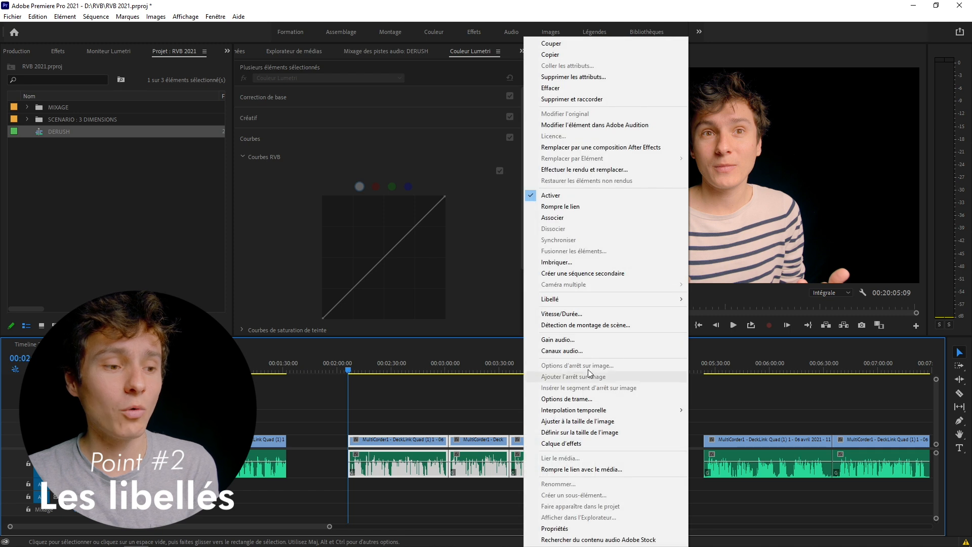
mouse_move(604, 298)
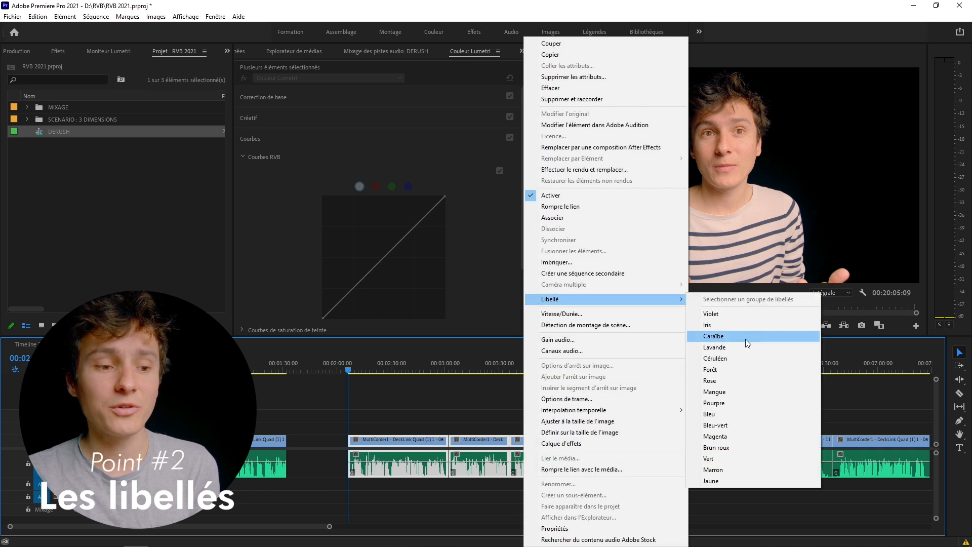
left_click(746, 359)
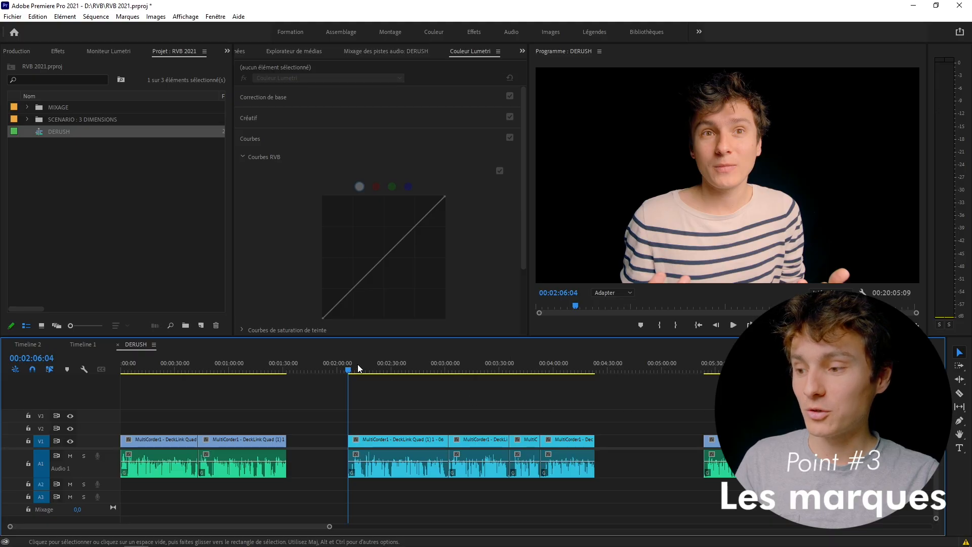
Step: Add an orange comment marker at 00:01:56:21 in the gap before the cyan clips, naming it Blabla plus the person's first name
left_click_drag(358, 366, 332, 364)
key("m")
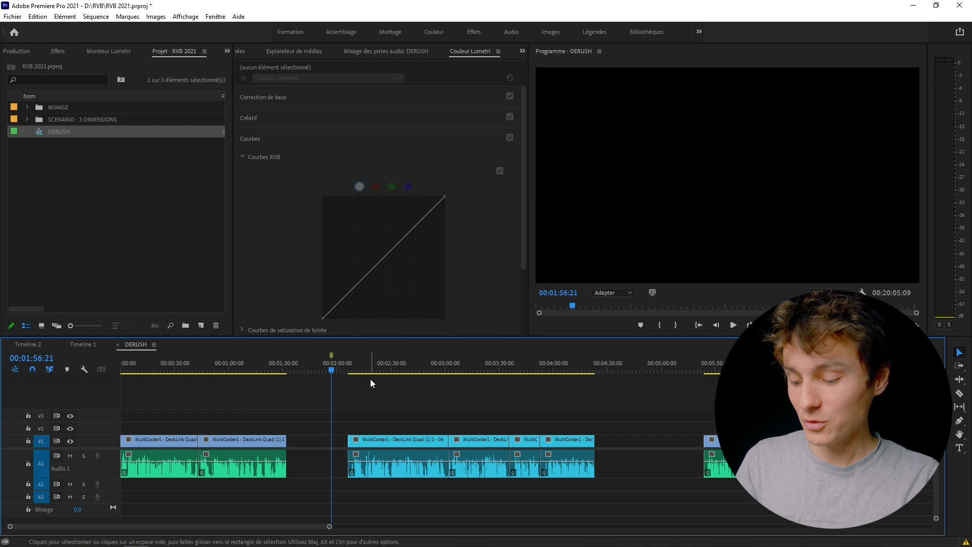
key("m")
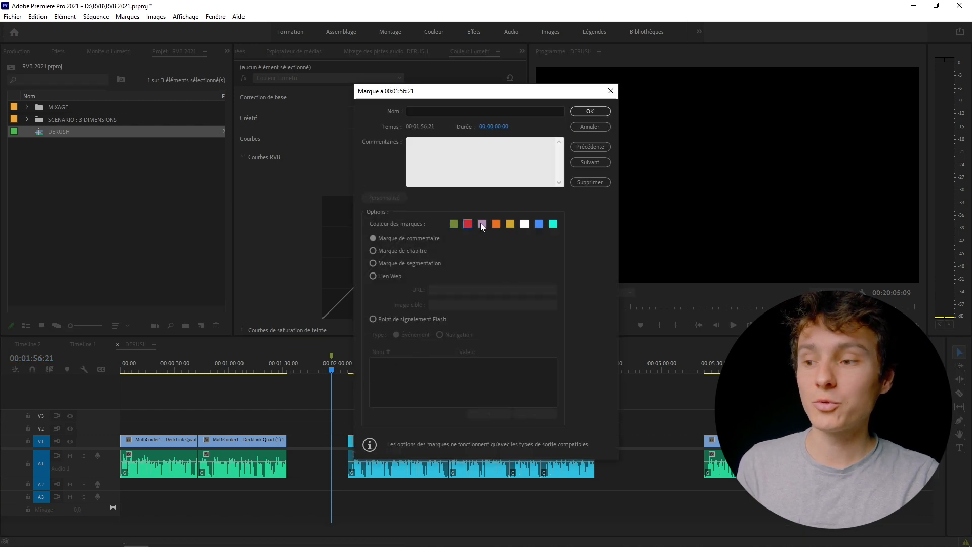
left_click(452, 111)
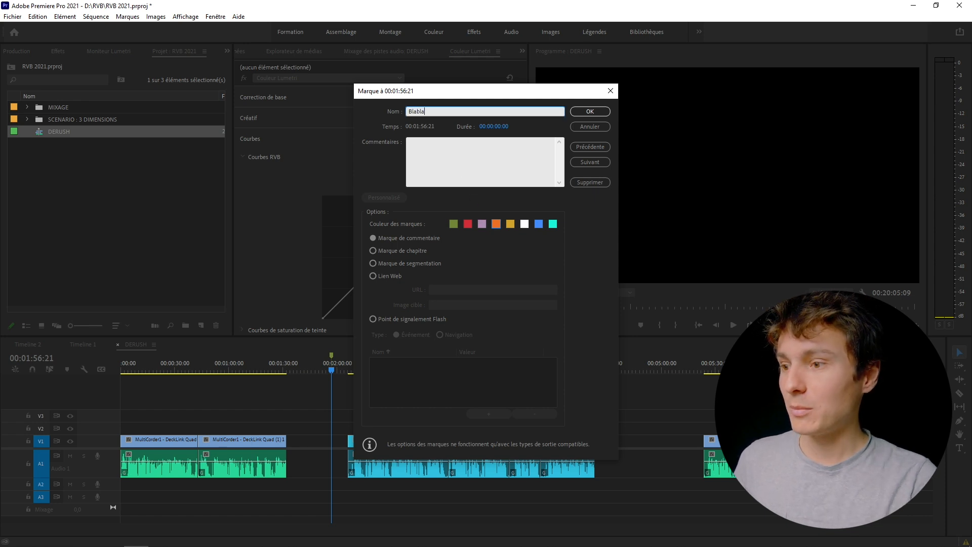
left_click(590, 111)
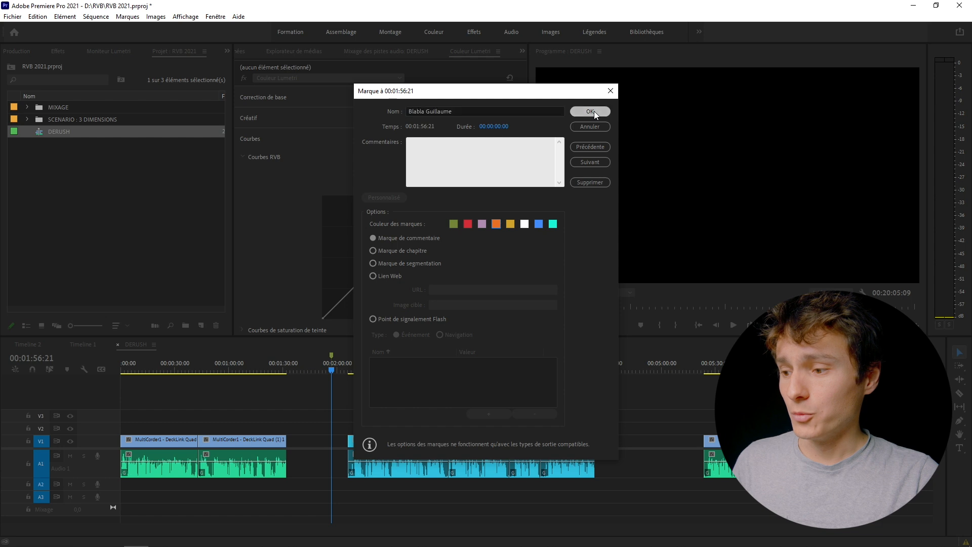
Step: Move the orange marker to 00:02:06:04 and extend its end to 00:04:23:09 so it spans the cyan clip group
mouse_move(333, 355)
left_mouse_down()
mouse_move(443, 364)
mouse_move(355, 366)
left_mouse_up()
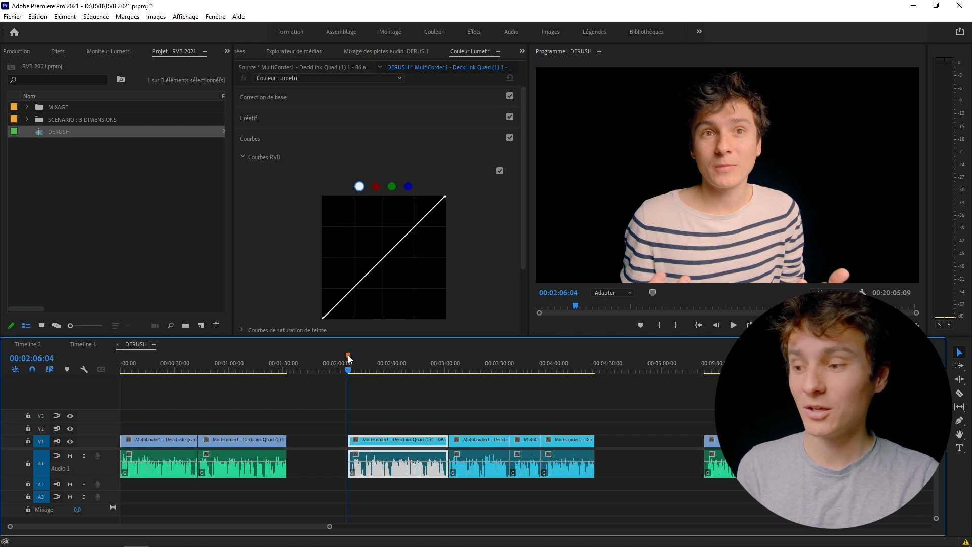
double_click(347, 356)
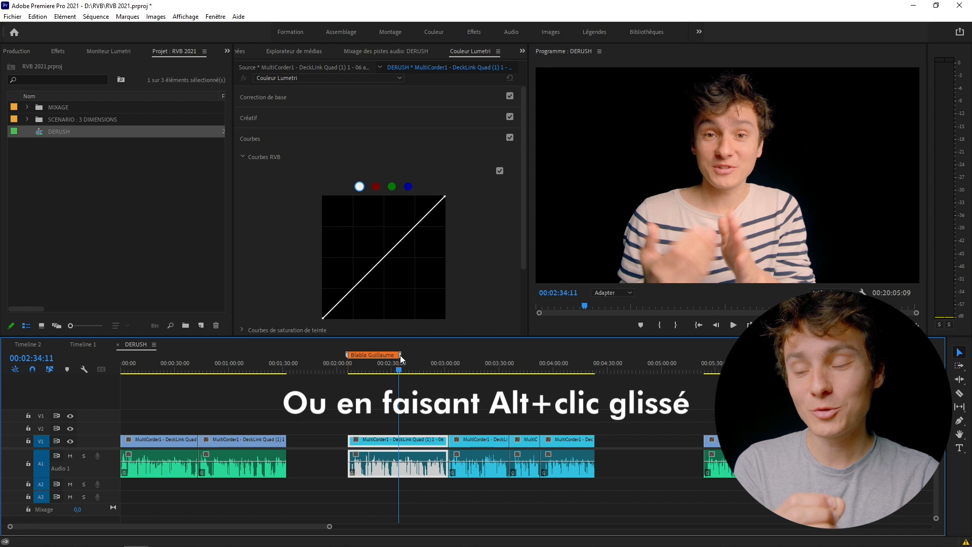
left_click_drag(399, 354, 602, 359)
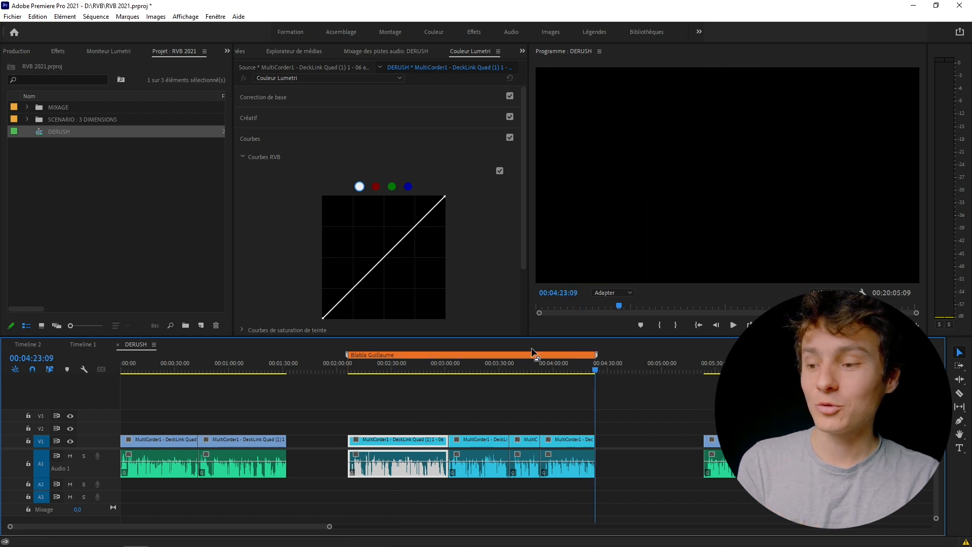
Step: Try moving the cyan clip group along the timeline beneath the orange marker
key("minus")
key("minus")
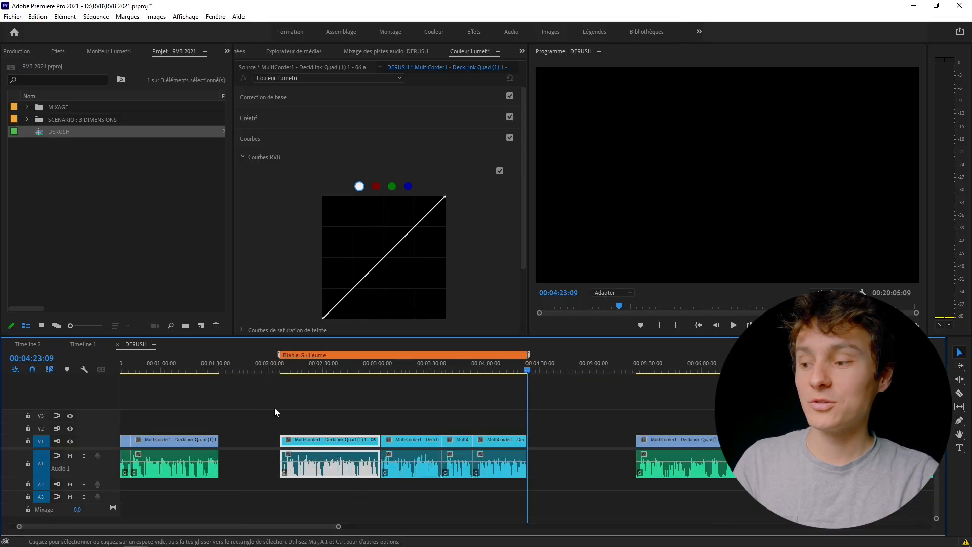
left_click_drag(274, 408, 531, 459)
left_click_drag(341, 446, 433, 446)
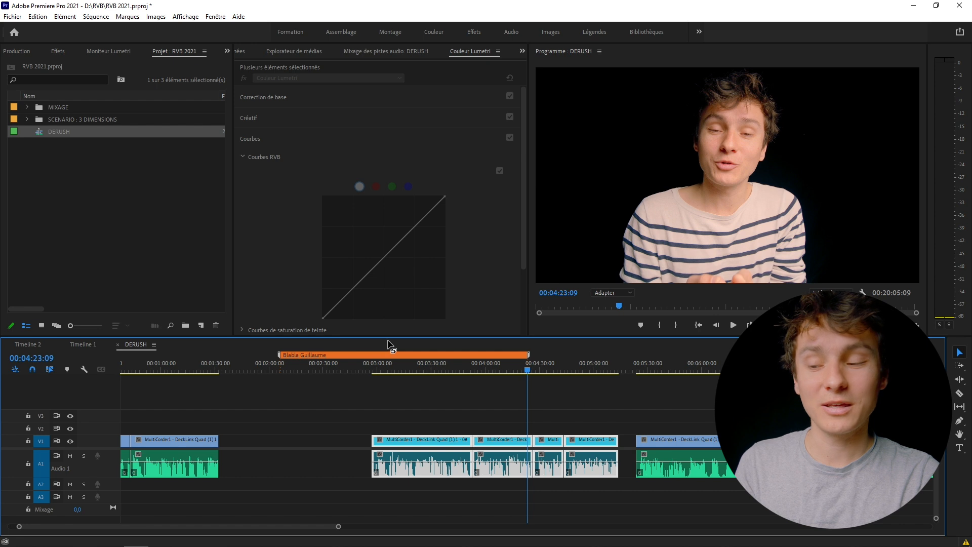
left_click(564, 493)
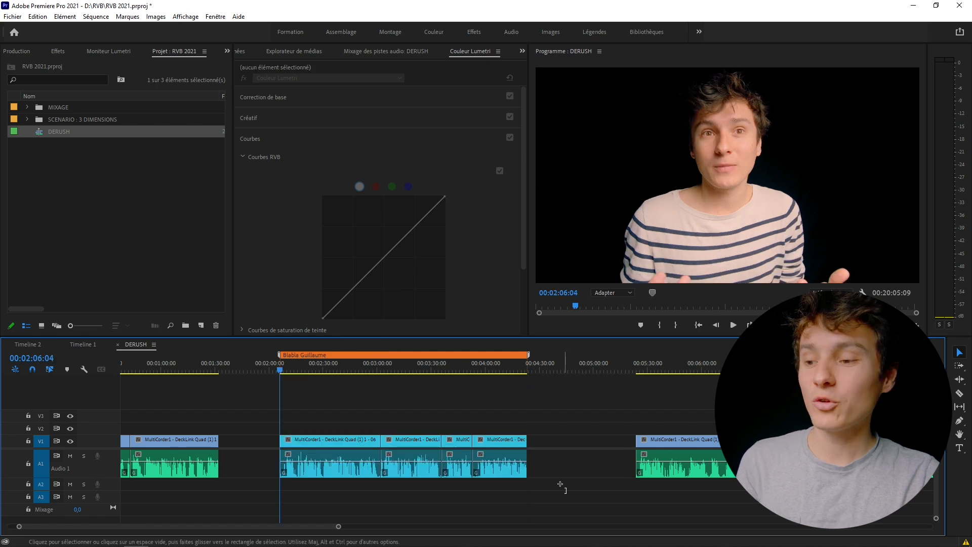
mouse_move(566, 493)
left_mouse_down()
mouse_move(375, 345)
mouse_move(278, 324)
left_mouse_up()
mouse_move(317, 443)
left_mouse_down()
mouse_move(378, 444)
mouse_move(318, 443)
left_mouse_up()
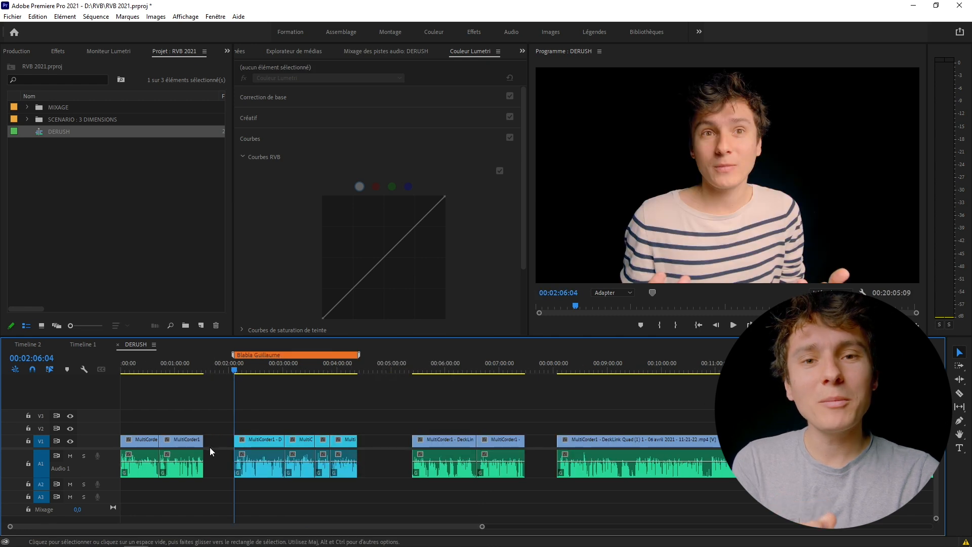
Step: Try closing the gap before the cyan clip group by deleting it, and undo the change
left_click(218, 440)
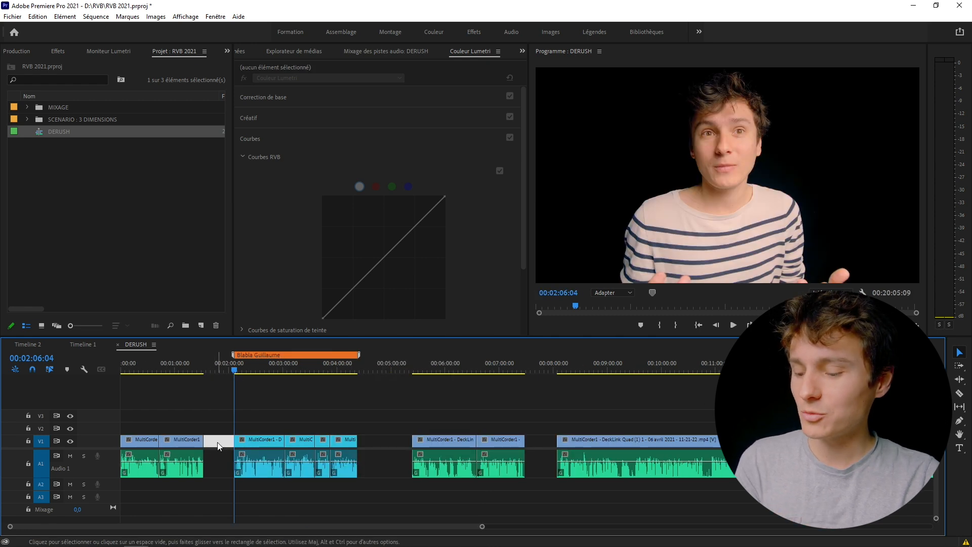
key("Delete")
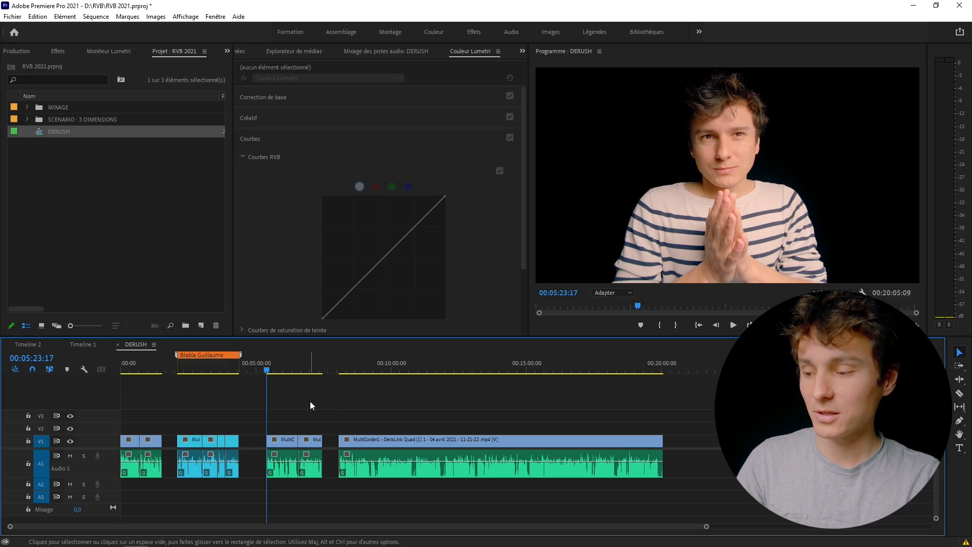
key("ctrl+z")
key("ctrl+z")
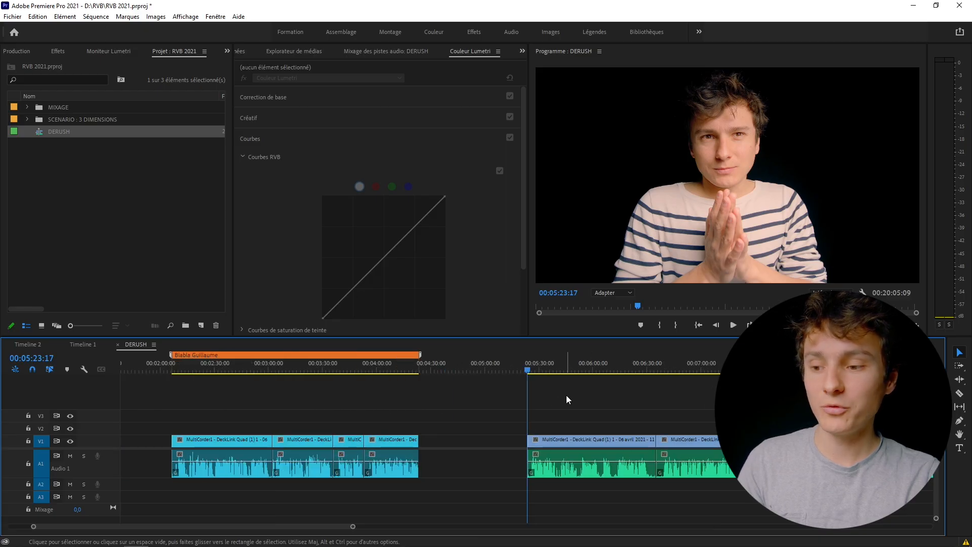
Step: Add a red 9-second marker named Nom inside the clip that starts at 00:05:23:17
left_click(553, 442)
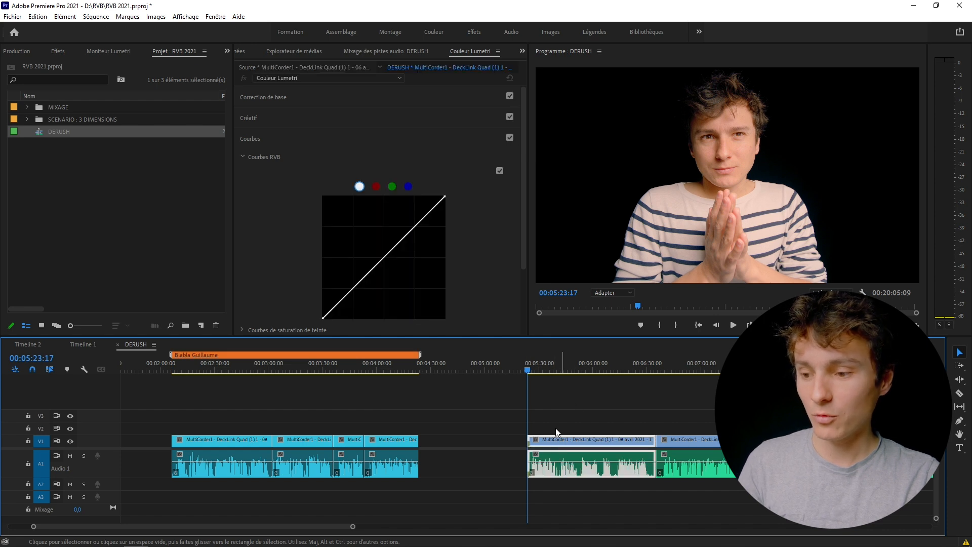
key("=")
key("=")
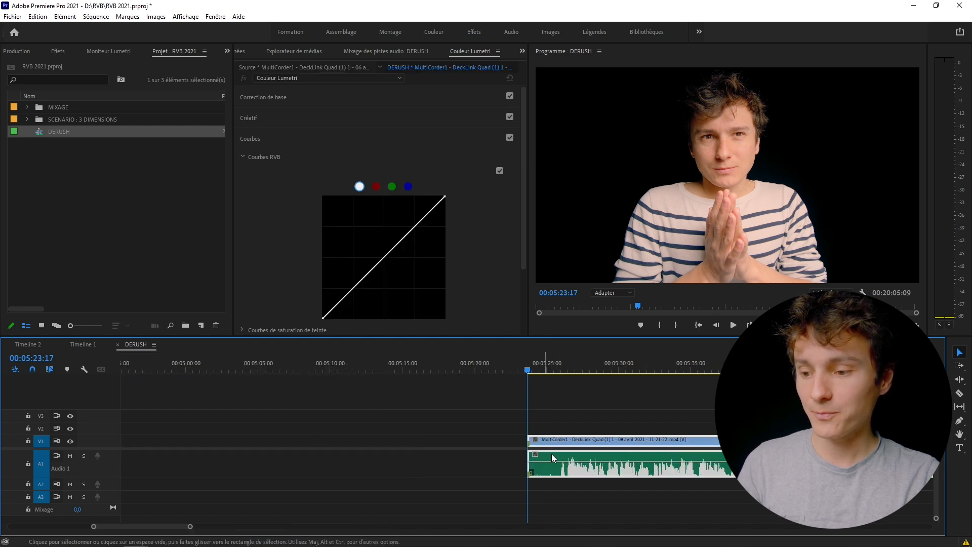
key("m")
key("m")
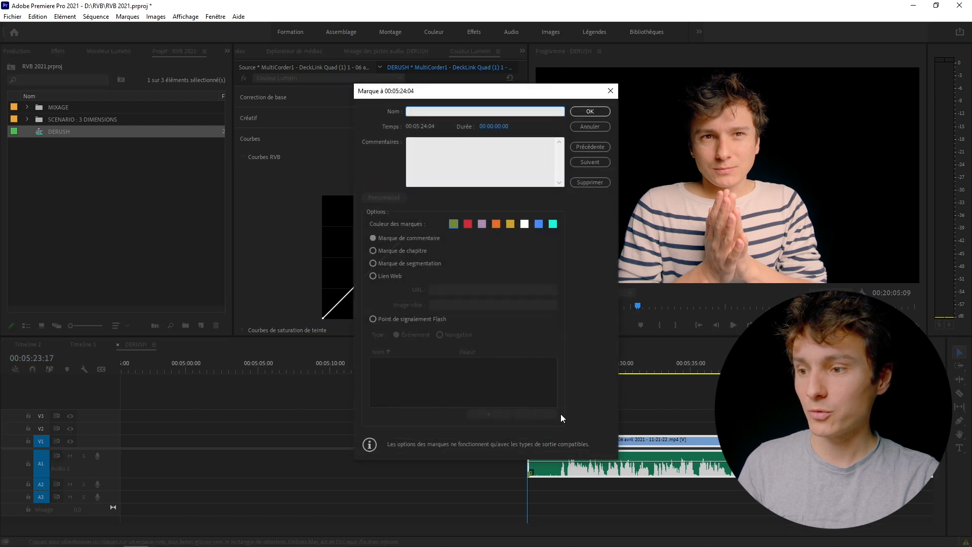
left_click(470, 225)
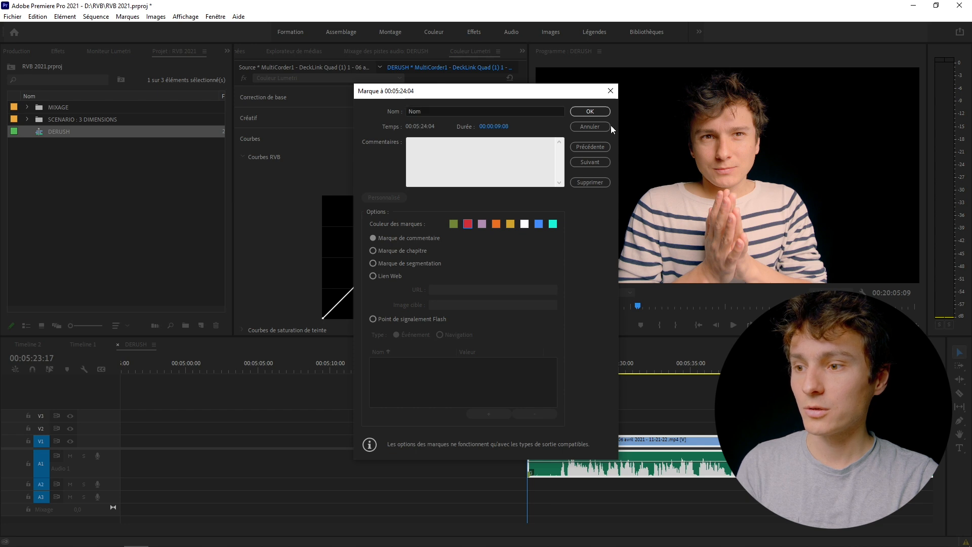
key("Return")
Step: Open the clip carrying the red marker in the source monitor and try adjusting the marker's end there
key("minus")
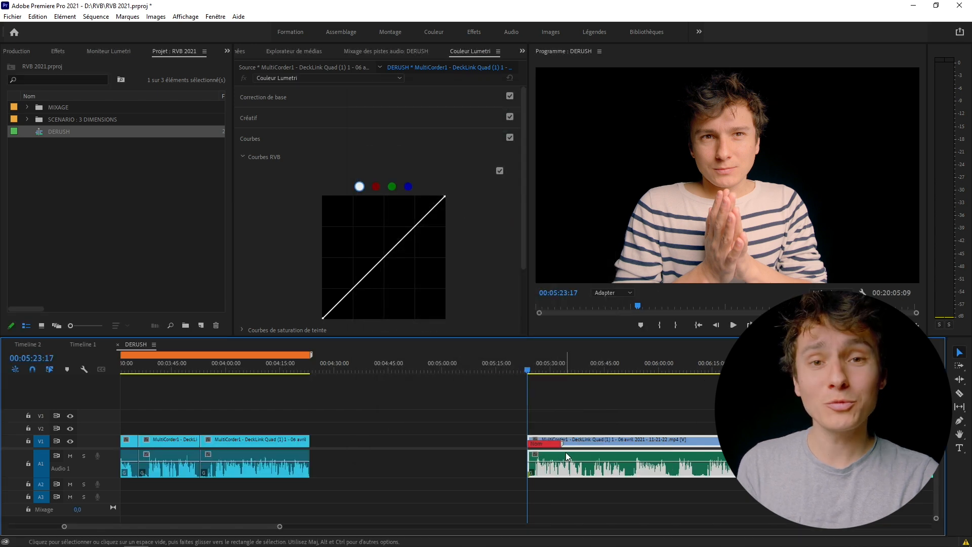
mouse_move(564, 446)
left_mouse_down()
mouse_move(578, 447)
mouse_move(564, 447)
left_mouse_up()
double_click(579, 439)
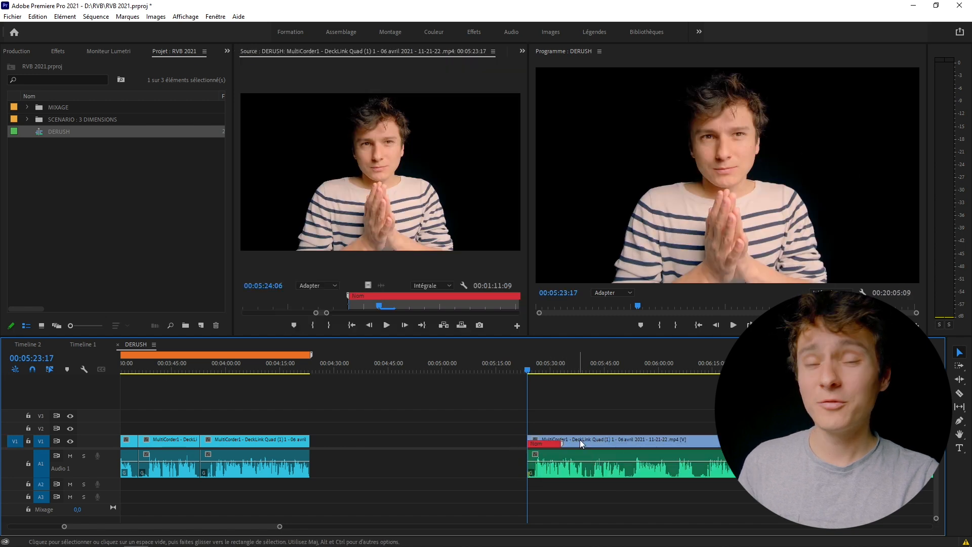
left_click_drag(359, 319, 428, 314)
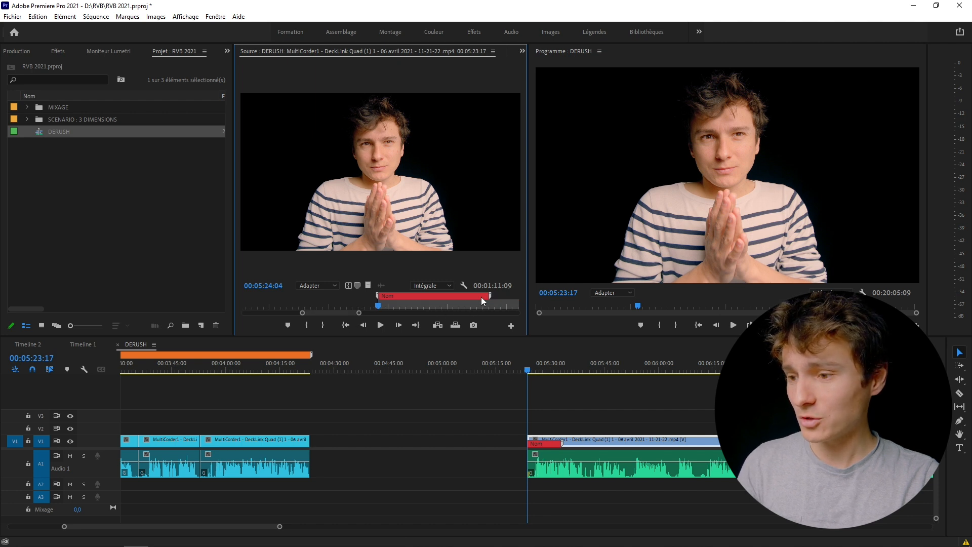
left_click(487, 301)
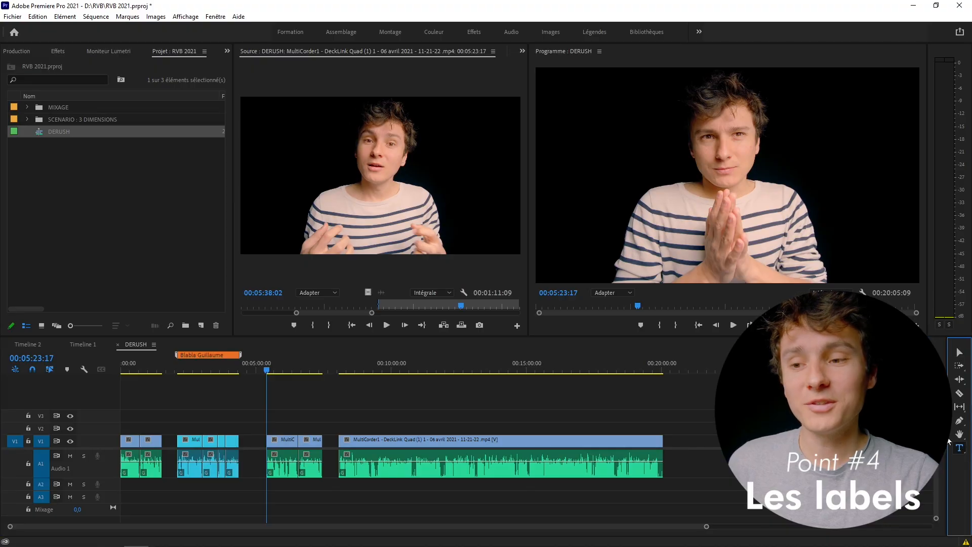
Step: Create an empty text graphic on track V2 at 00:05:23:17 and lengthen it to about 00:05:59
left_click(655, 168)
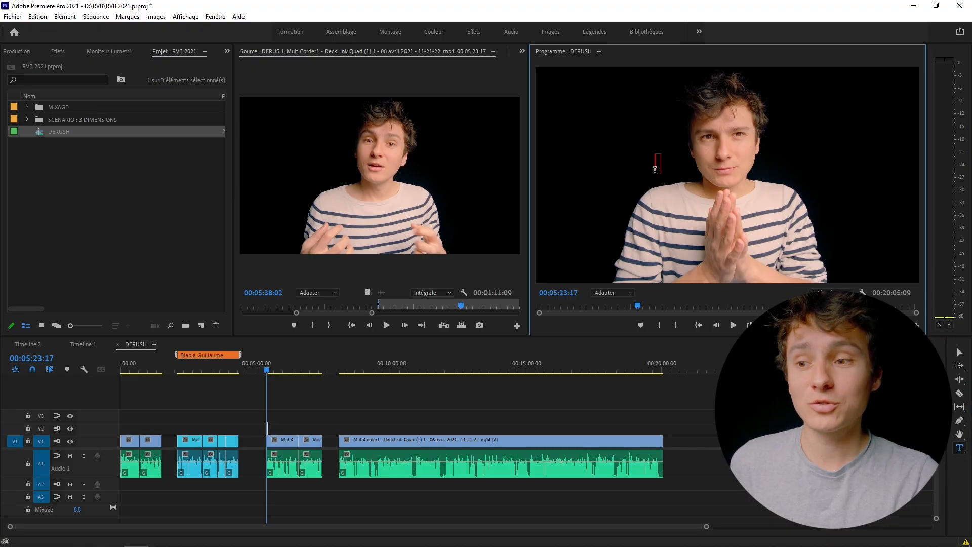
left_click(324, 398)
key("equal")
key("equal")
key("equal")
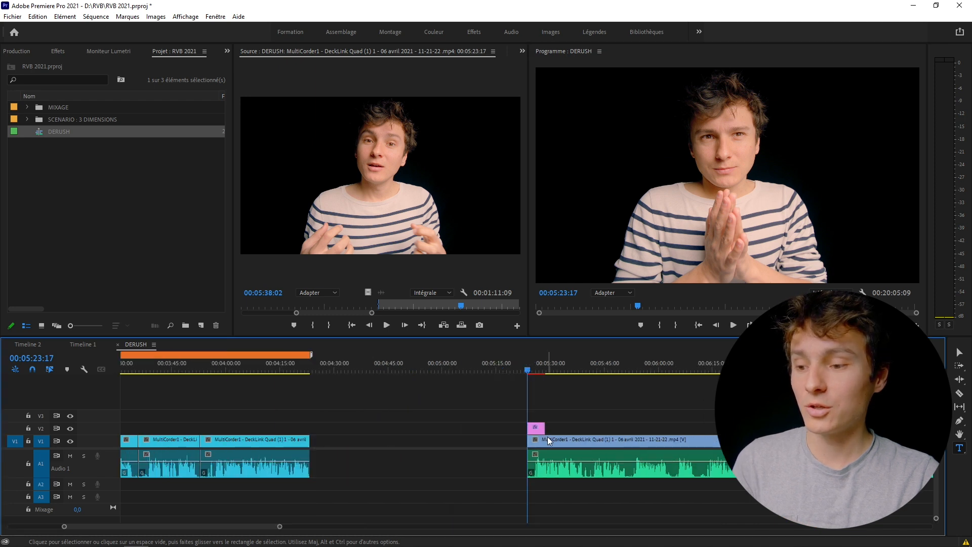
left_click_drag(547, 429, 654, 428)
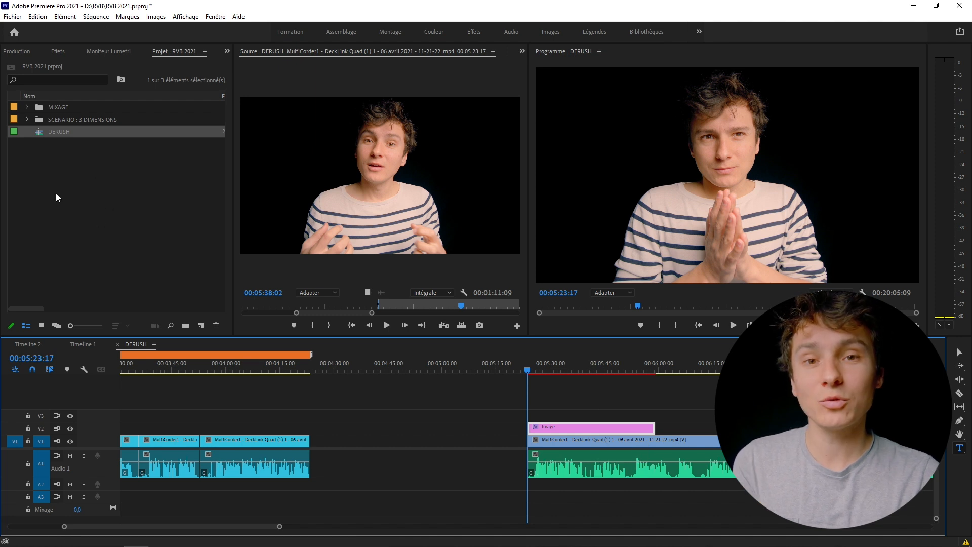
Step: Move the graphic clip up to track V3 and extend it to the end of the two-clip group below
left_click_drag(562, 427, 571, 410)
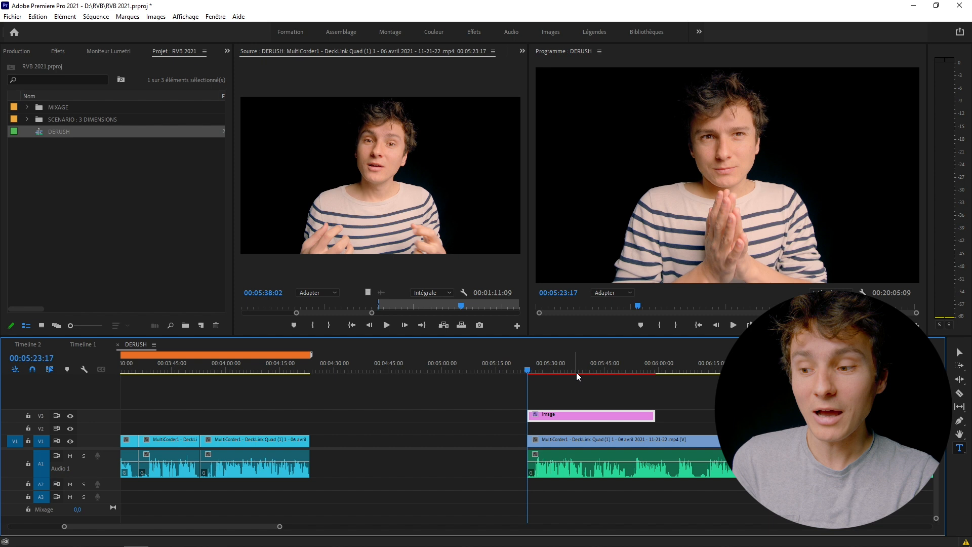
key("minus")
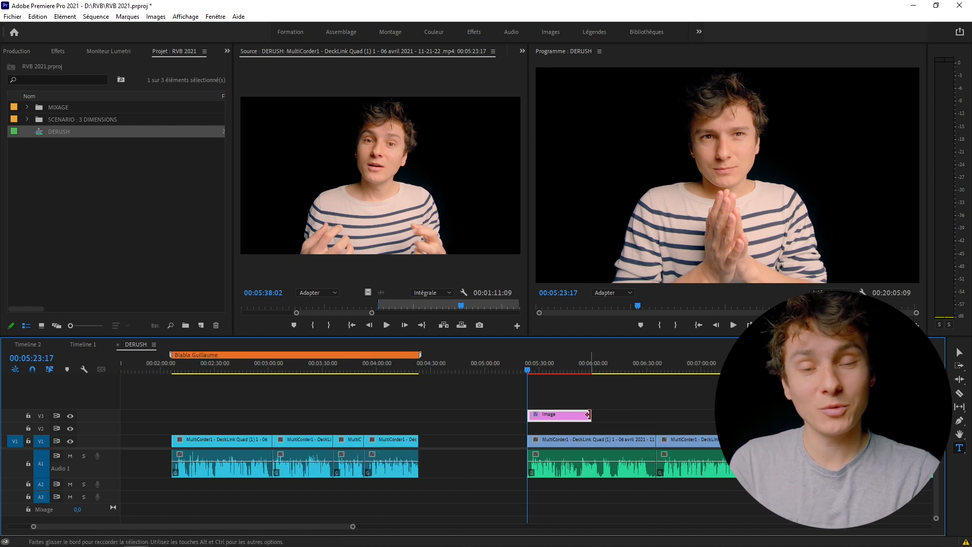
left_click_drag(587, 414, 731, 416)
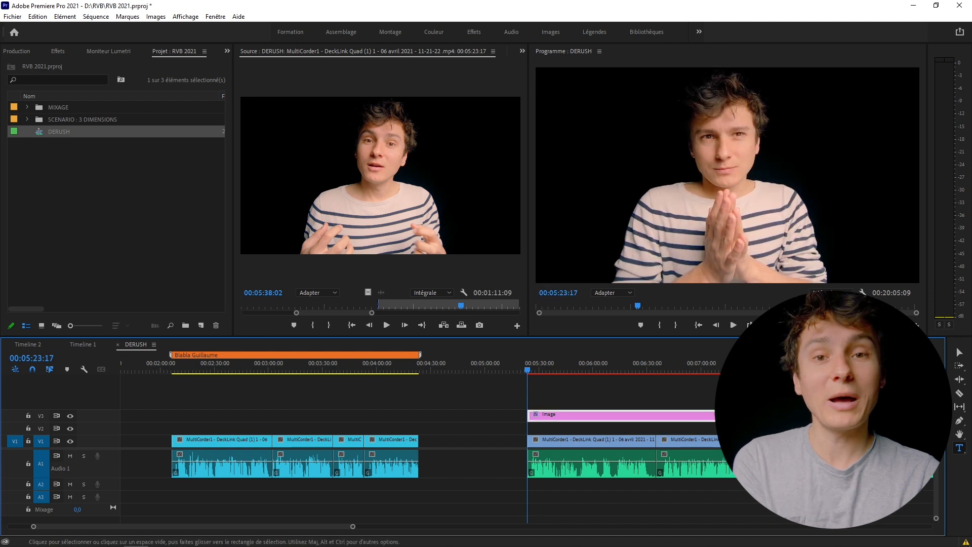
Step: Set the label colour of the graphic clip on track V3 to Mangue
right_click(563, 415)
mouse_move(628, 332)
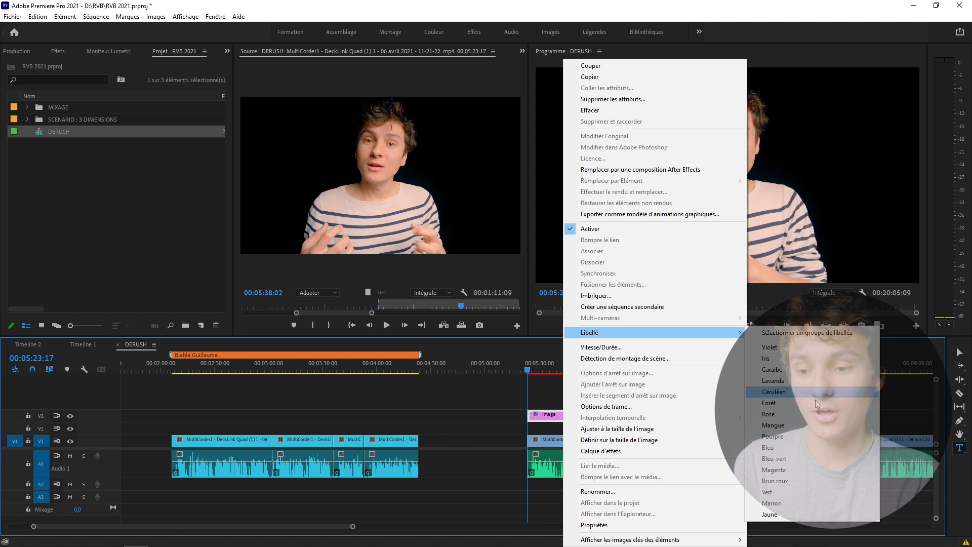
left_click(803, 427)
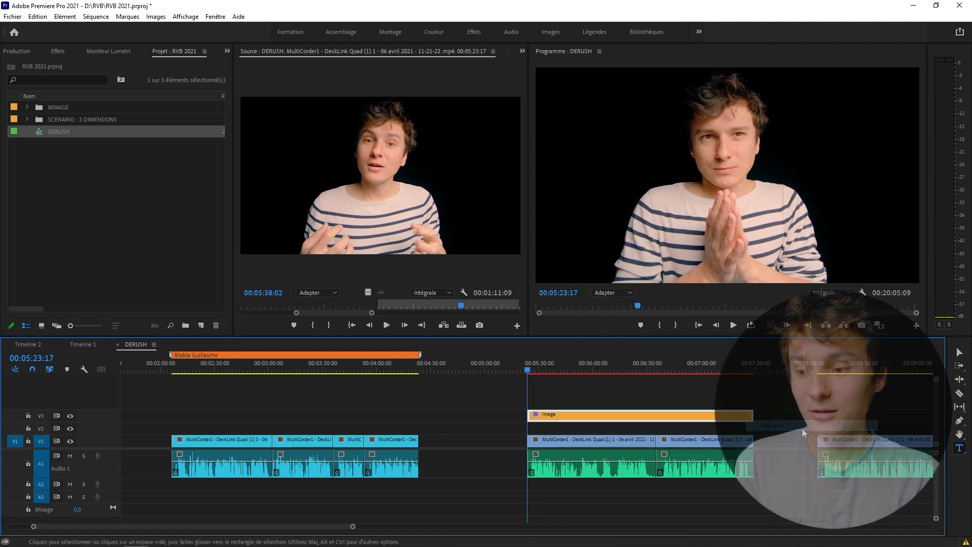
Step: Rename the graphic clip on track V3 as "Intéressant !"
right_click(567, 415)
left_click(623, 488)
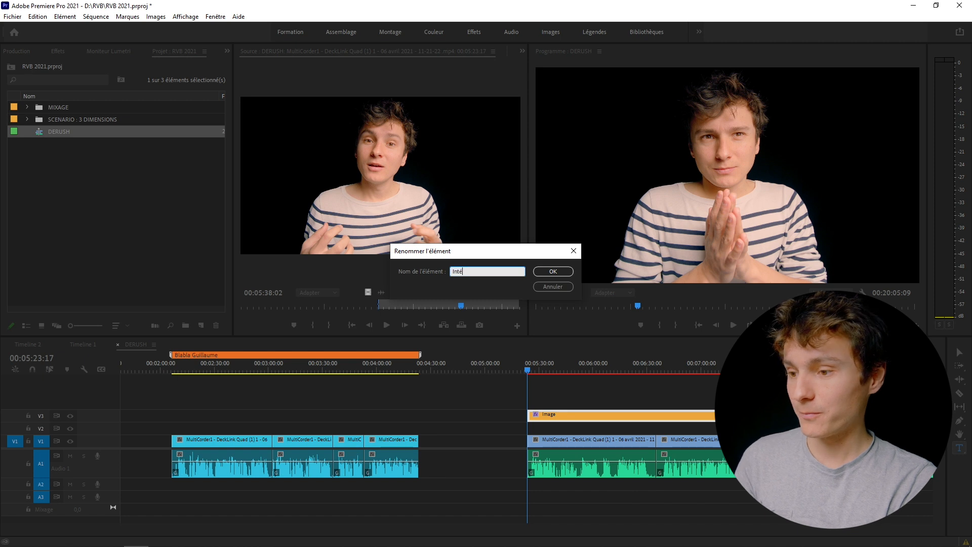
type("Intéressant !")
key("Return")
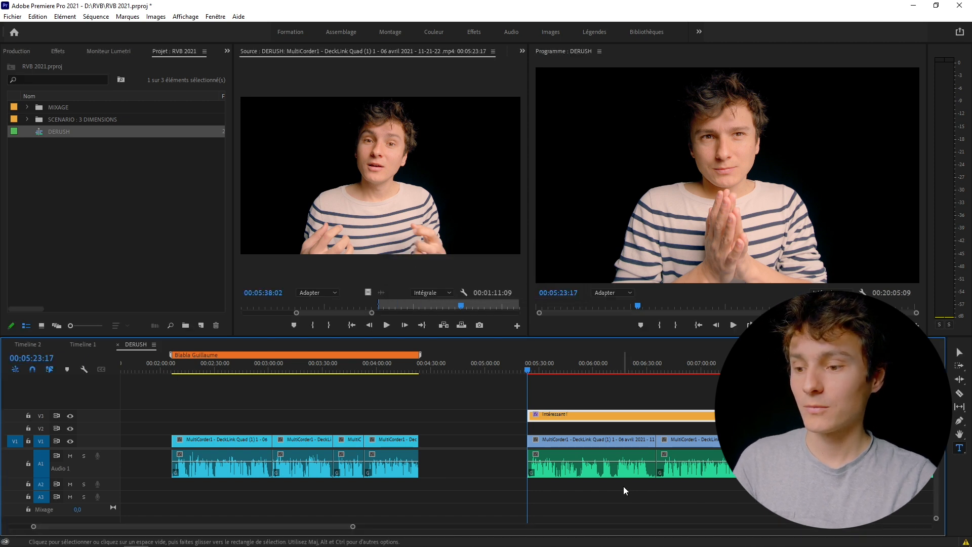
Step: Try moving the two-clip group together with its "Intéressant !" graphic clip further along the timeline, past the long clip
key("backslash")
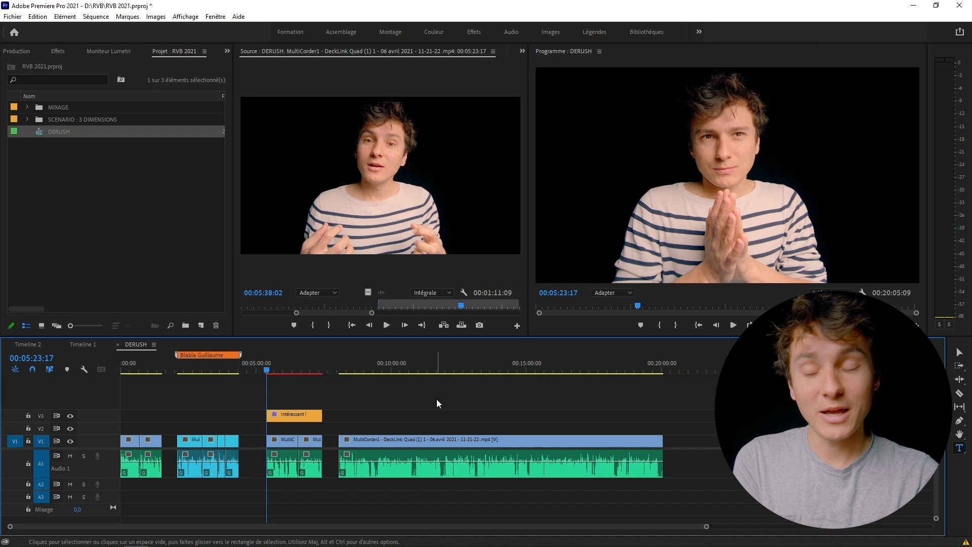
left_click_drag(243, 396, 327, 444)
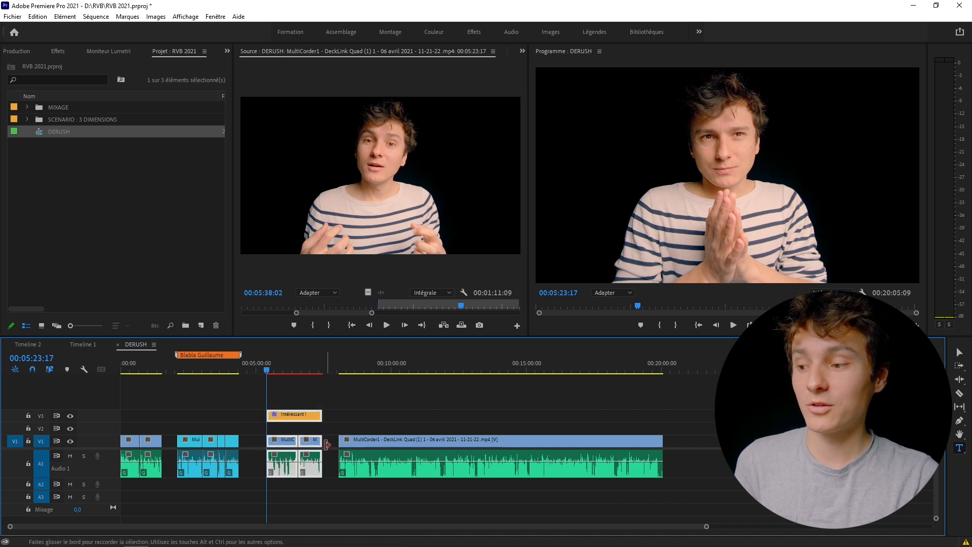
left_click_drag(291, 415, 702, 415)
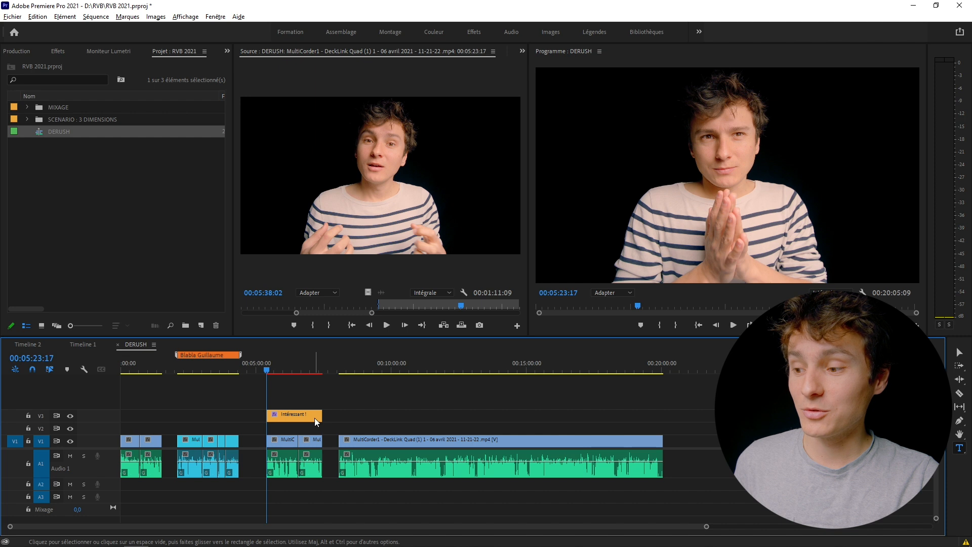
Step: Duplicate the "Intéressant !" graphic clip on V3 to the start of the long clip and rename the copy "Poubelle"
left_click_drag(314, 417, 393, 418)
left_click(362, 360)
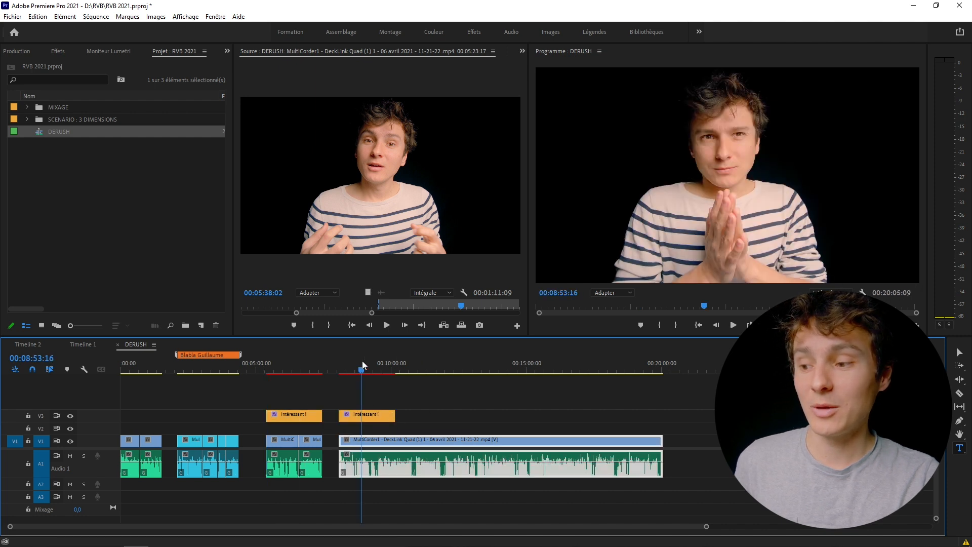
right_click(375, 418)
left_click(437, 490)
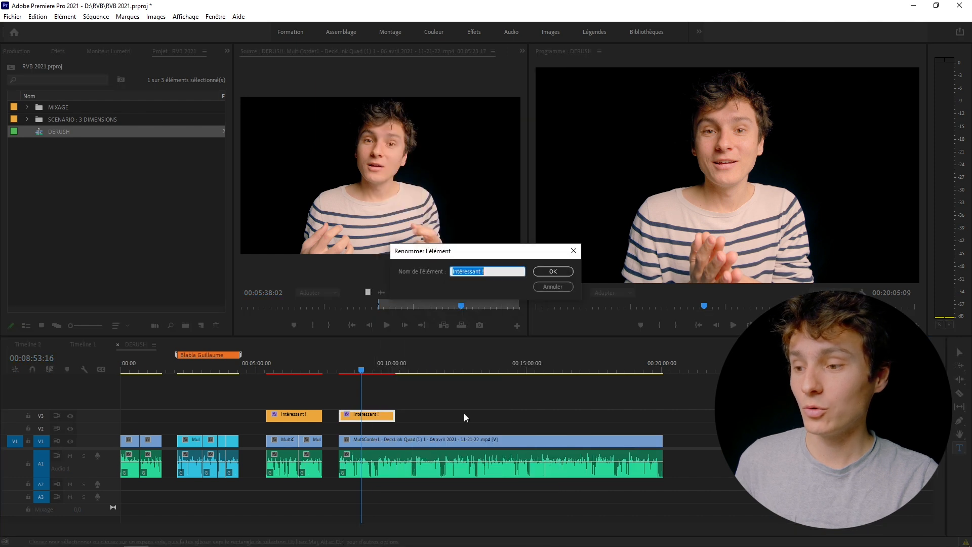
key("Return")
Step: Extend the "Poubelle" graphic clip to the end of the long clip and set its label colour to Marron
left_click_drag(390, 416, 657, 430)
right_click(543, 417)
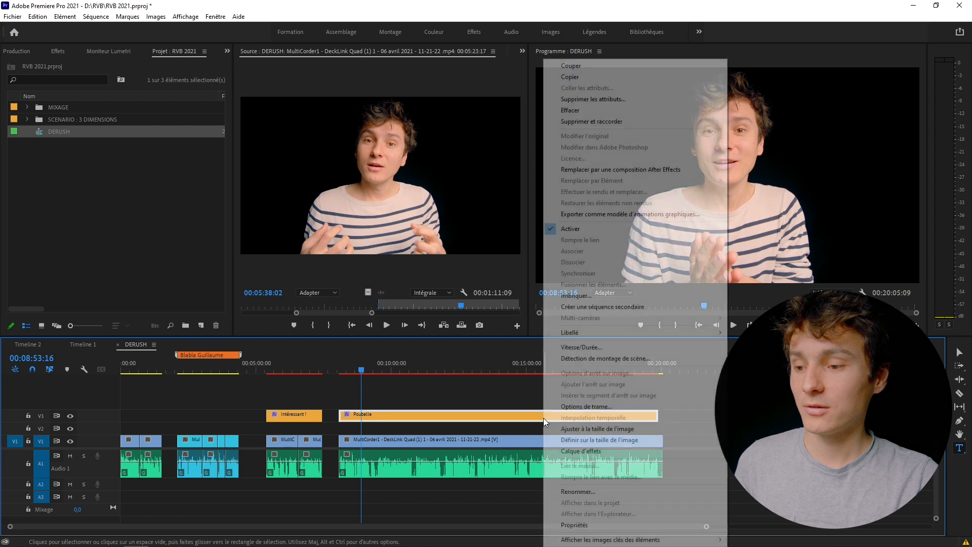
mouse_move(677, 333)
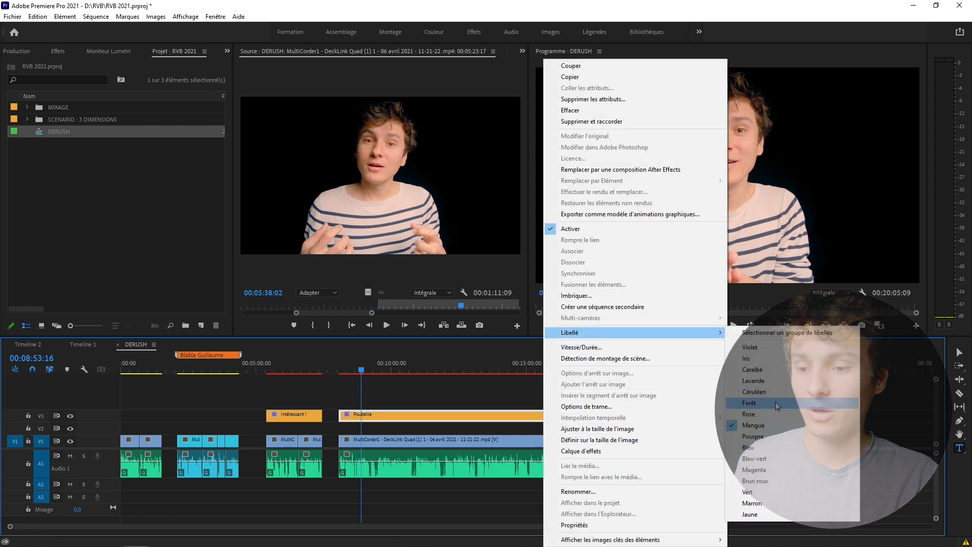
left_click(773, 502)
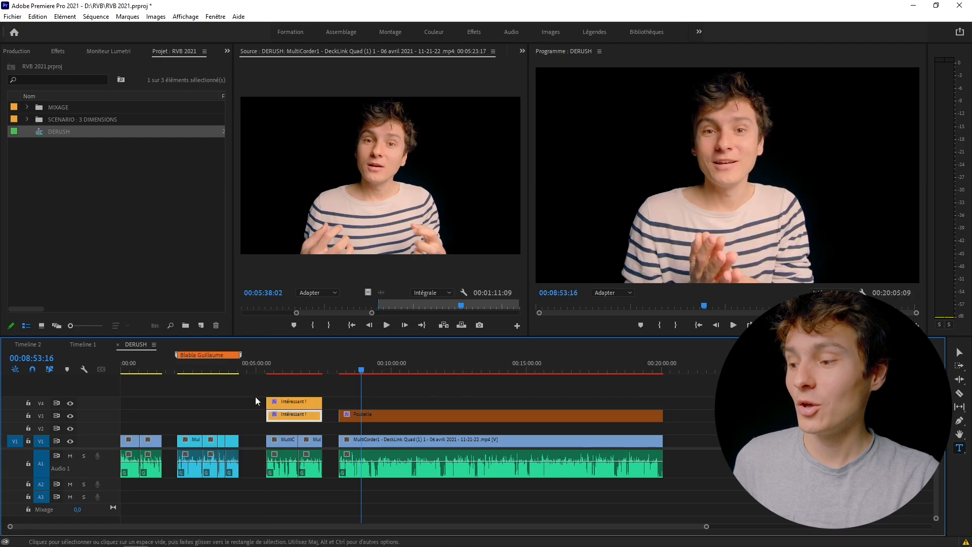
Step: Extend the graphic clip on V4 back to the start of the cyan clip group and set its label colour to Violet
left_click_drag(267, 401, 177, 401)
right_click(290, 403)
mouse_move(405, 330)
left_click(519, 347)
Step: Rename the V3 graphic clip above the two-clip group as "Le sens de la vie"
left_click(260, 361)
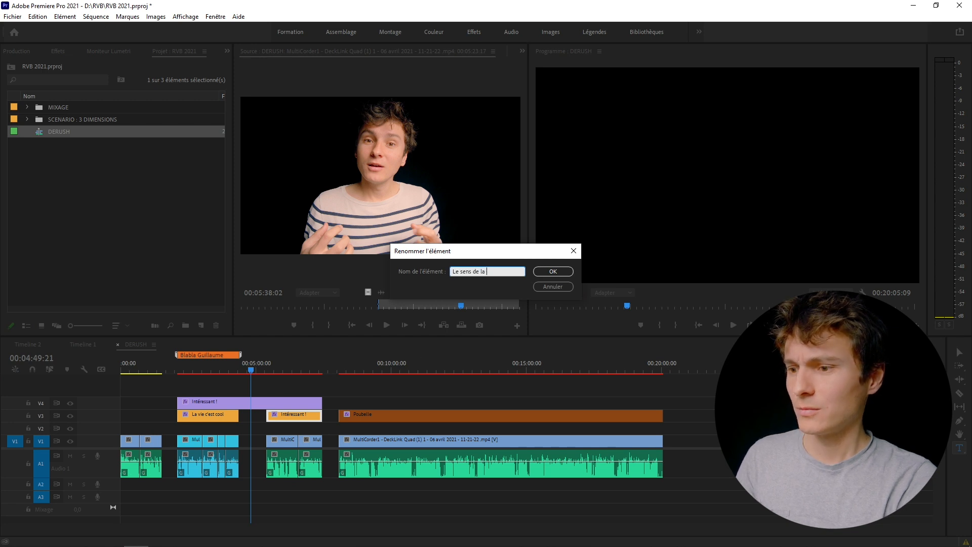
type("vie")
key("Return")
Step: Clear all markers from the DERUSH sequence
left_click(373, 391)
key("=")
right_click(316, 355)
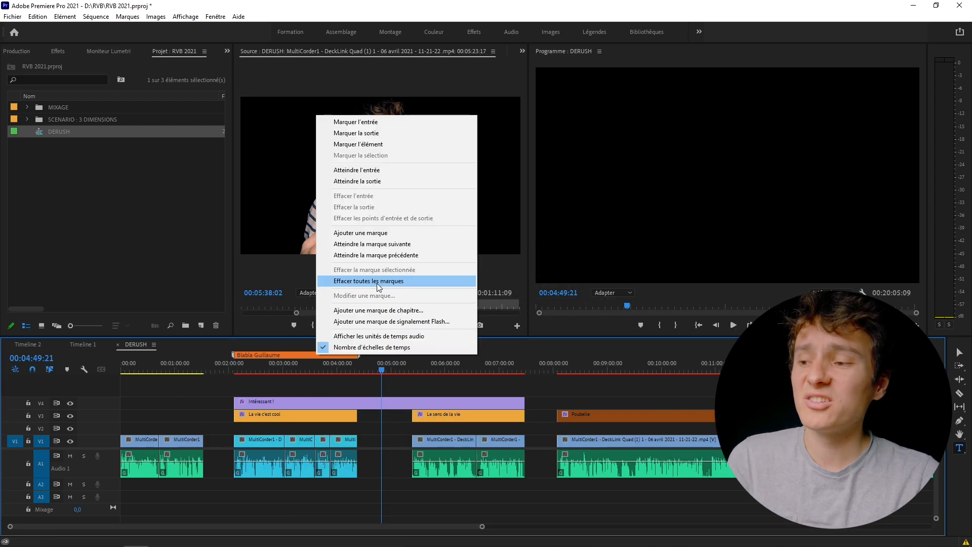
left_click(376, 281)
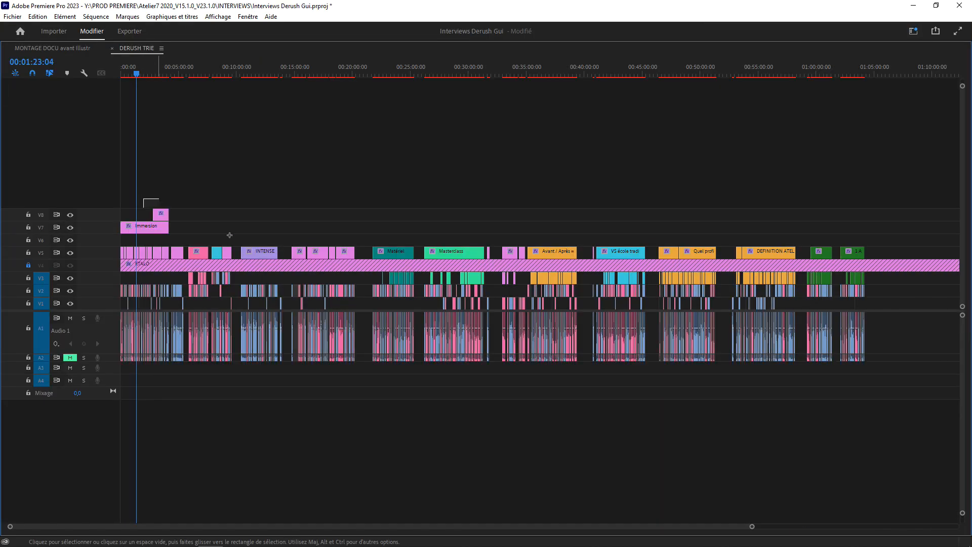
Step: Examine how coloured, named graphic clips label the interview topics above the rushes in the DERUSH TRIE sequence
left_click_drag(143, 199, 890, 253)
key("=")
key("=")
key("=")
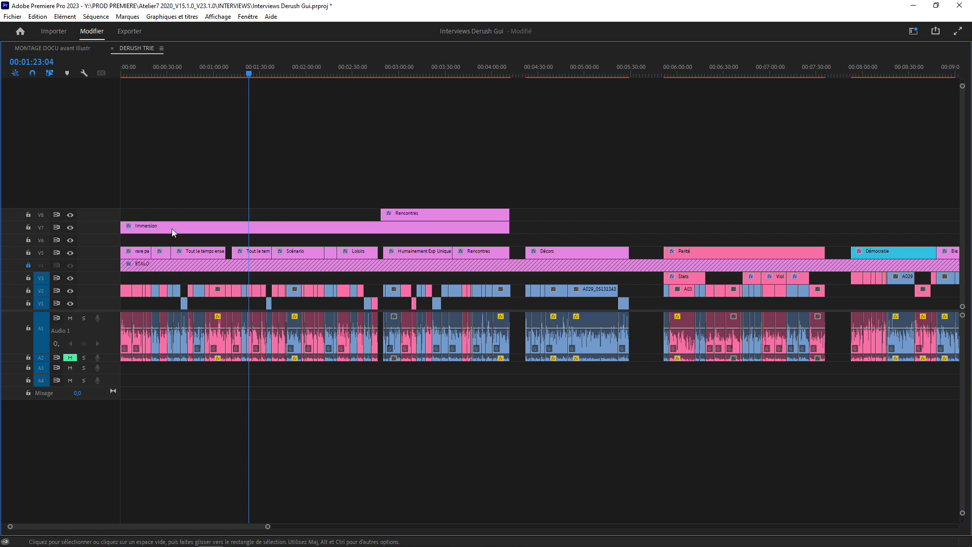
scroll(562, 235, "right", 10)
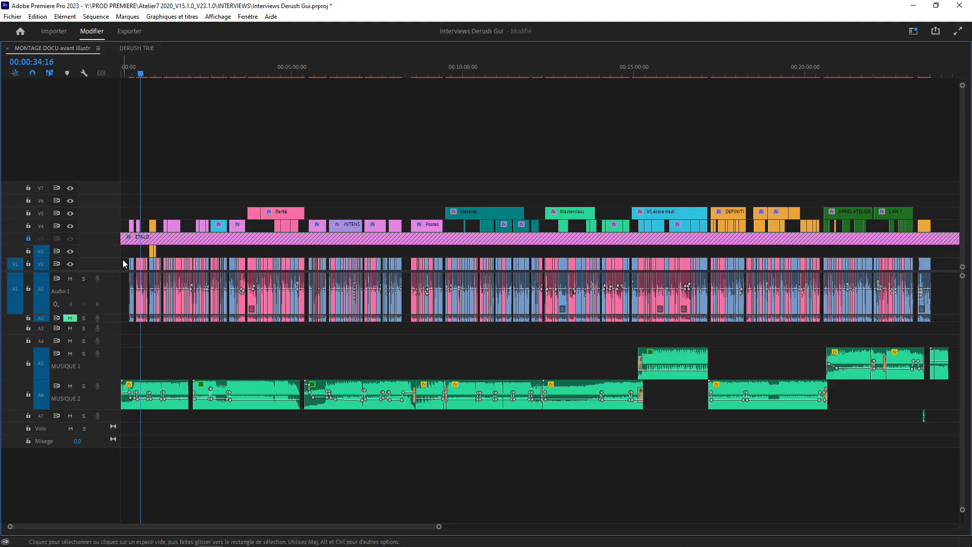
Step: Examine the interview clips on V1 and their topic labels in the "MONTAGE DOCU avant Illustr" sequence
left_click_drag(123, 263, 890, 266)
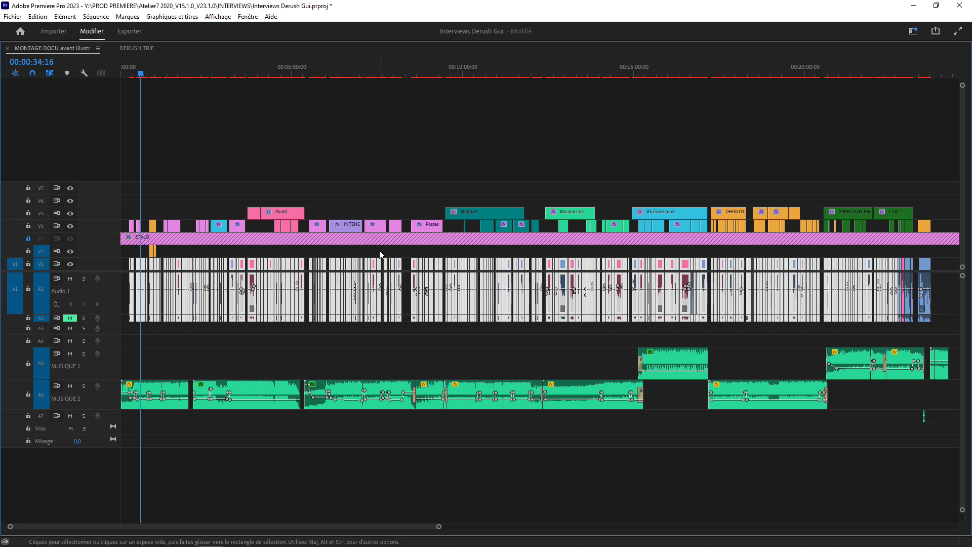
left_click(254, 263)
key("=")
key("=")
key("=")
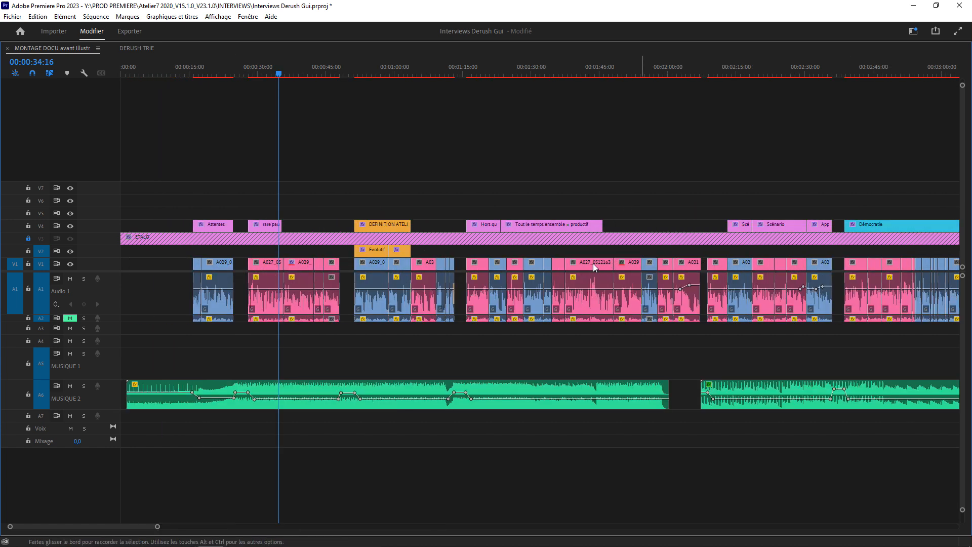
key("-")
key("-")
key("-")
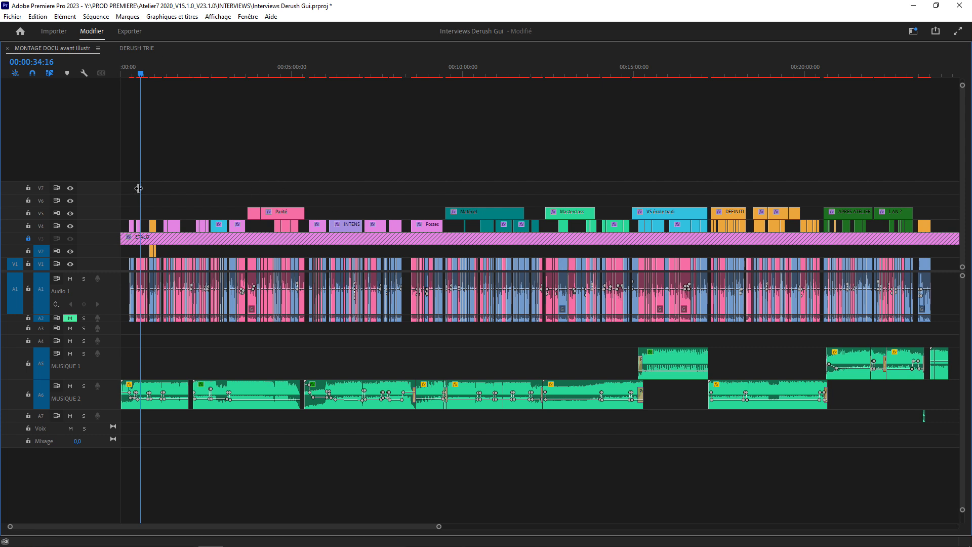
Step: Inspect the coloured topic label clips on tracks V4 and V5 across the documentary edit
left_click_drag(470, 214, 868, 223)
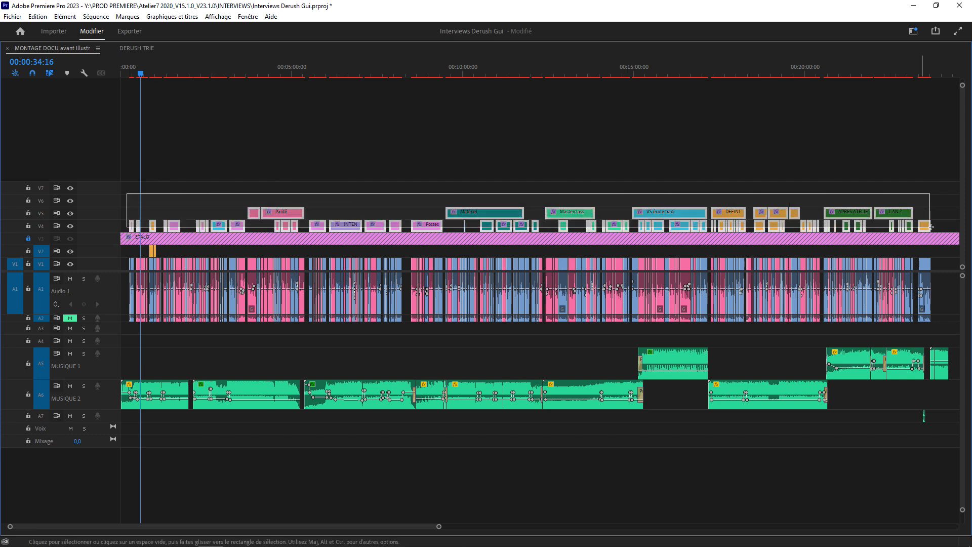
left_click_drag(930, 227, 934, 226)
left_click(450, 196)
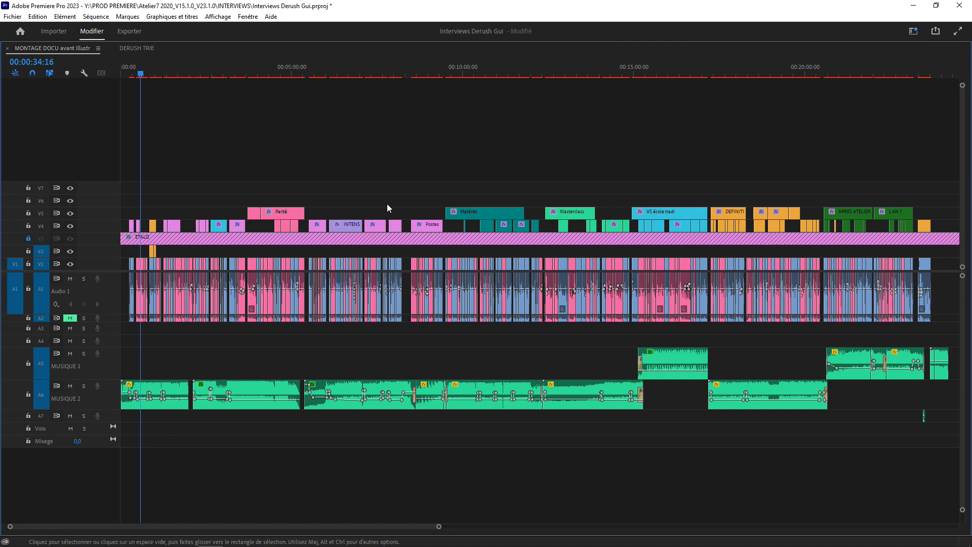
key("=")
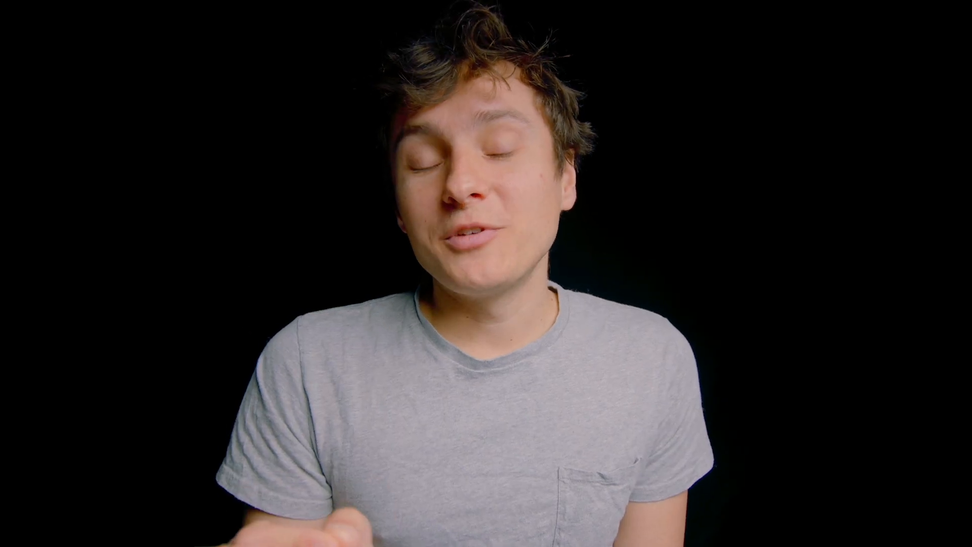